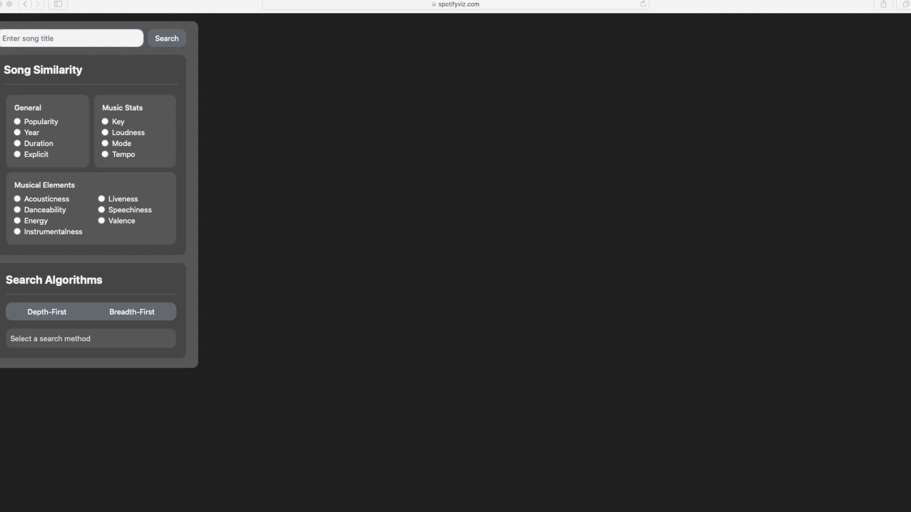
Search for 'American Idiot' and drag its node to reveal its similar-song links
left_click(97, 41)
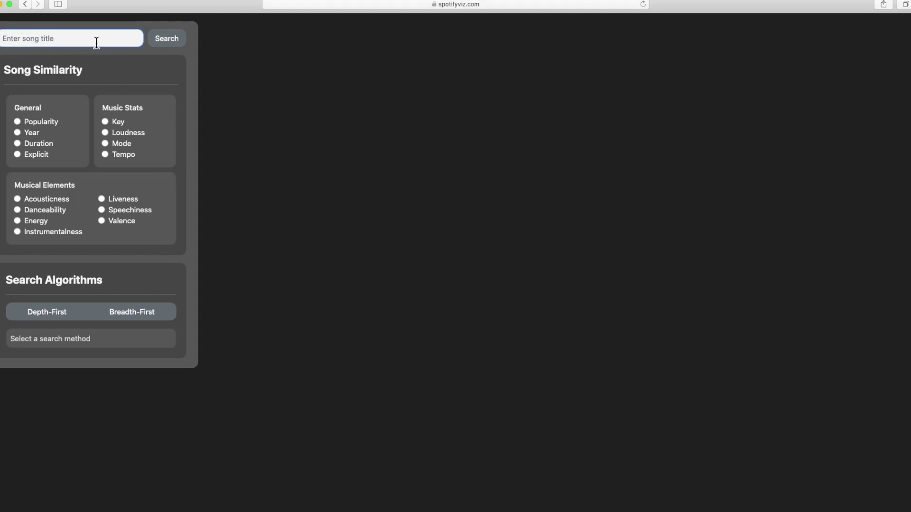
type("American Idiot")
key("Return")
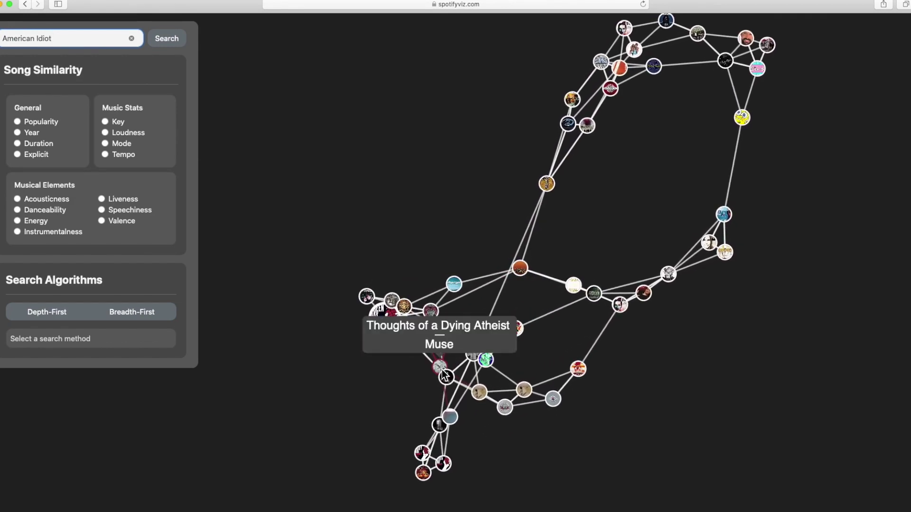
left_click_drag(385, 338, 403, 208)
left_click_drag(571, 184, 491, 260)
scroll(475, 259, "up", 8)
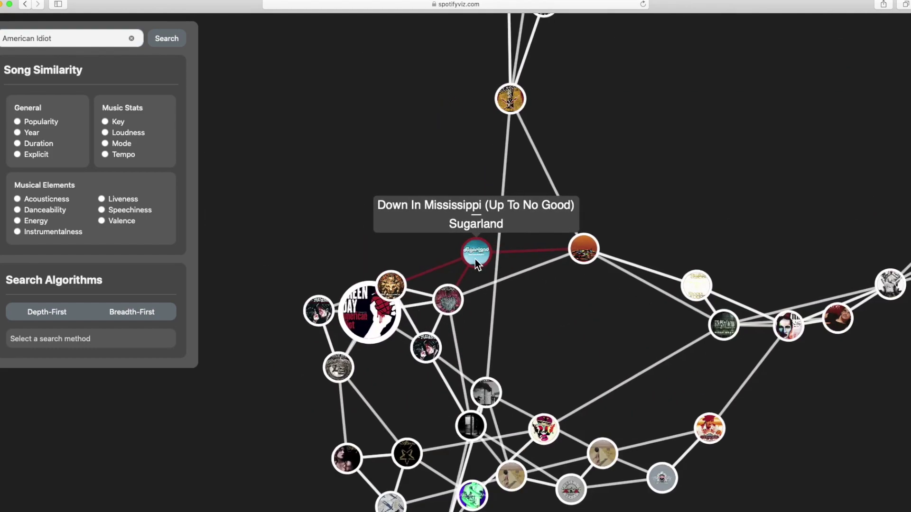
scroll(473, 257, "down", 5)
left_click_drag(239, 463, 598, 235)
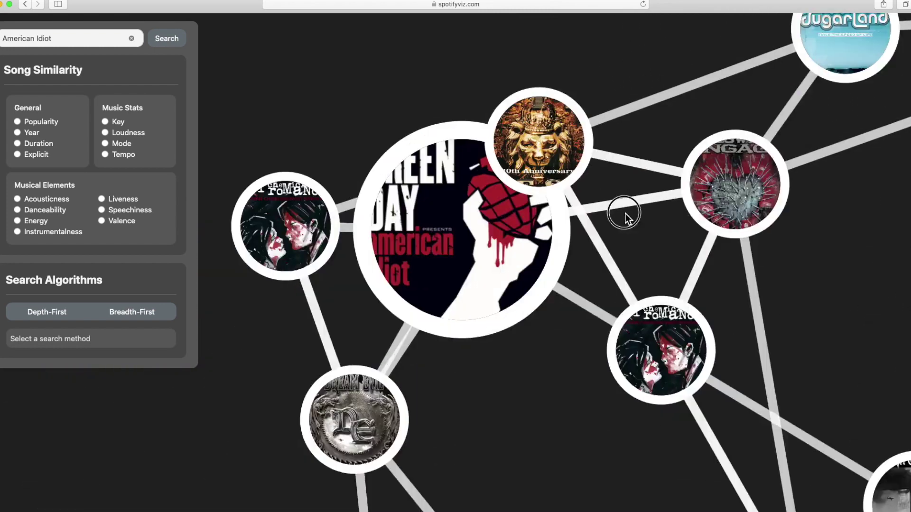
scroll(383, 277, "up", 3)
scroll(383, 277, "down", 8)
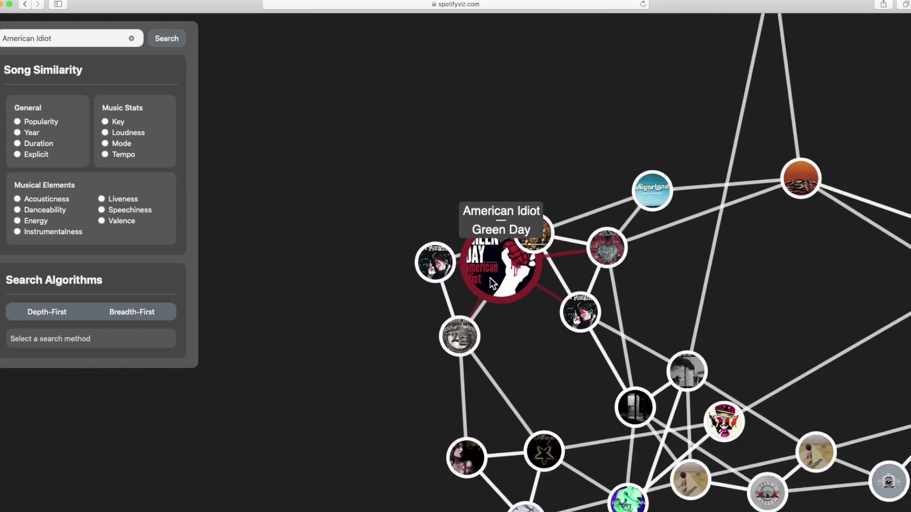
scroll(356, 301, "down", 2)
left_click_drag(509, 207, 413, 211)
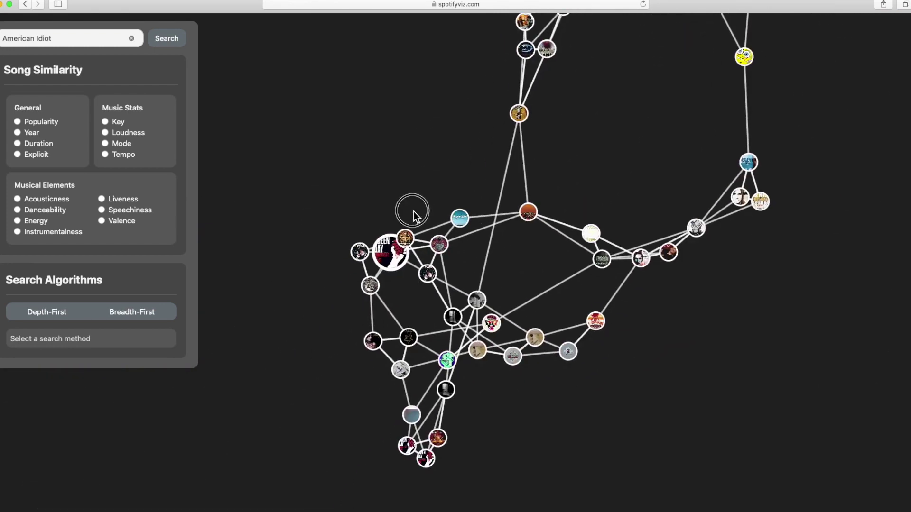
List songs in depth-first order and animate the traversal, following the results as rows turn red
left_click(34, 314)
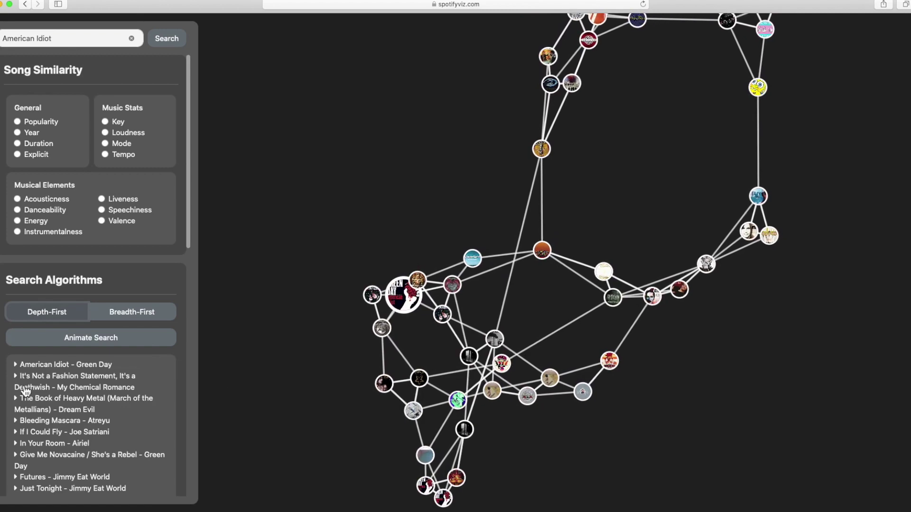
scroll(46, 365, "down", 1)
left_click(90, 336)
scroll(99, 377, "down", 5)
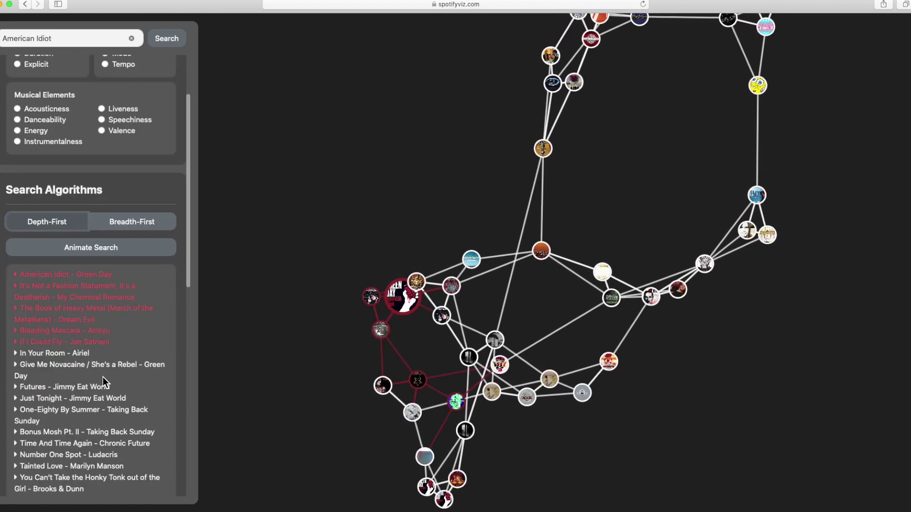
scroll(102, 376, "down", 8)
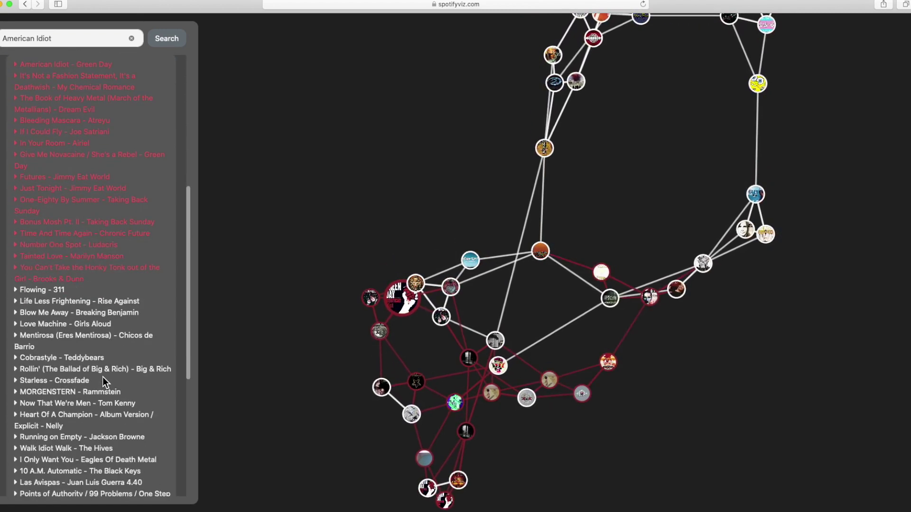
scroll(95, 375, "down", 11)
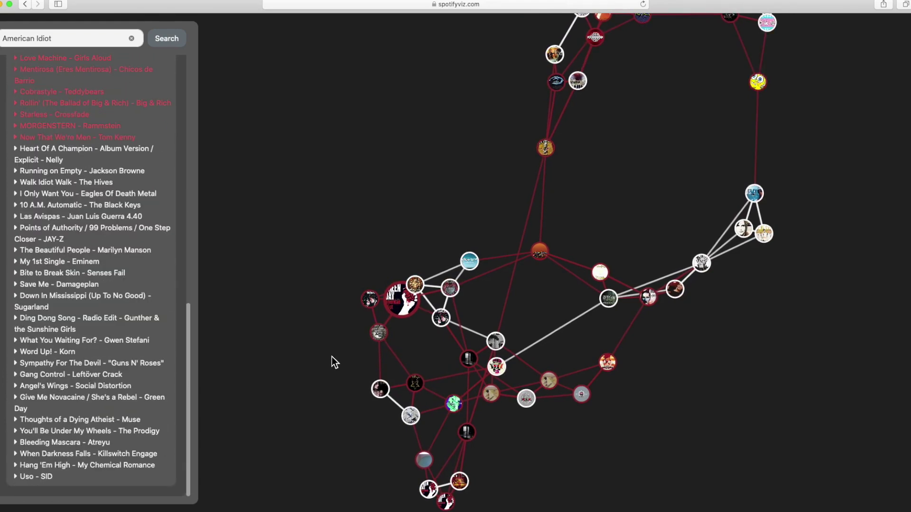
scroll(332, 356, "down", 3)
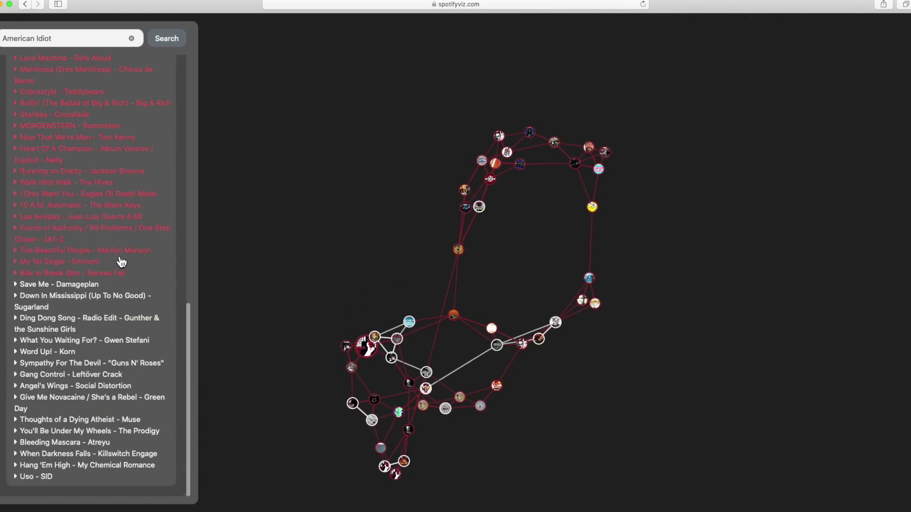
scroll(117, 251, "up", 20)
Switch to breadth-first order and animate it, scrolling through the reordered results list
left_click(112, 315)
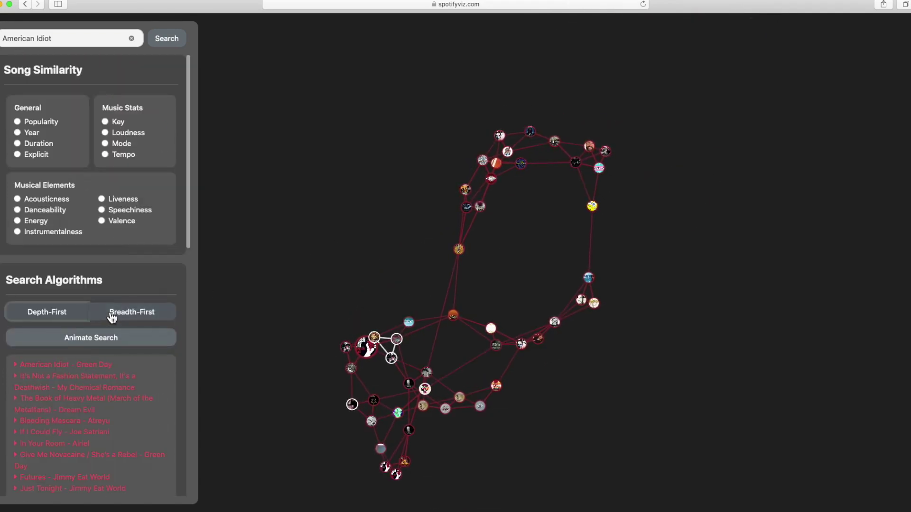
left_click(114, 340)
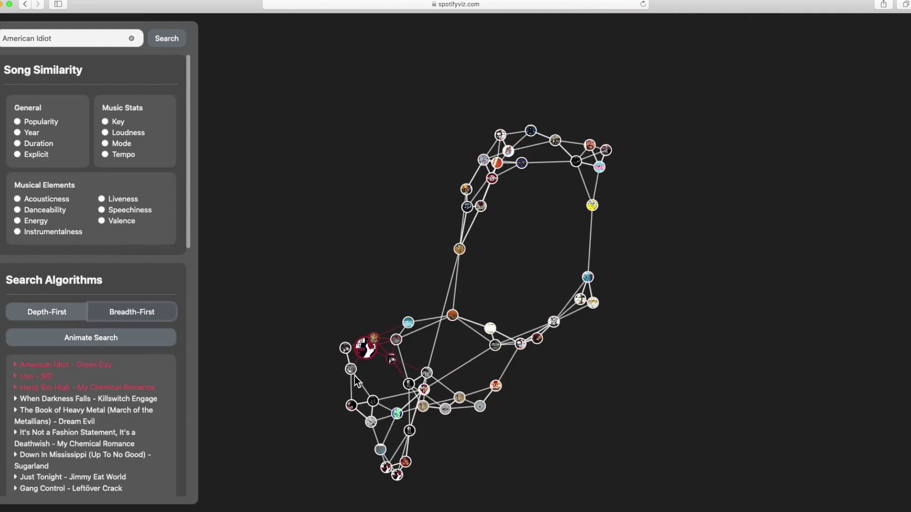
mouse_move(379, 350)
scroll(105, 401, "down", 12)
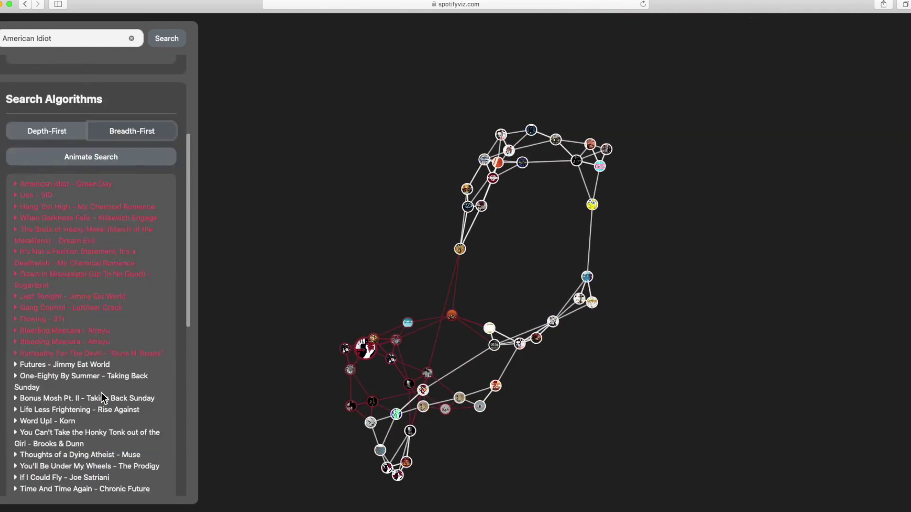
scroll(95, 289, "down", 10)
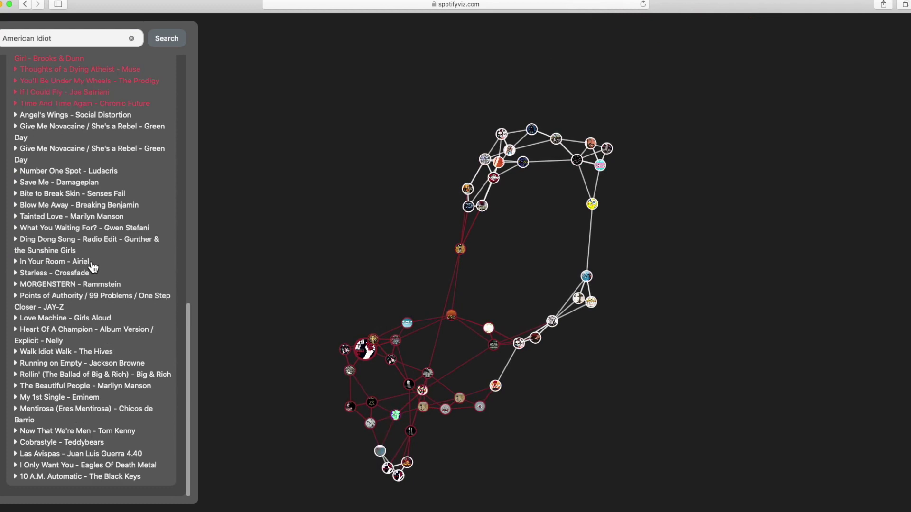
scroll(90, 267, "up", 20)
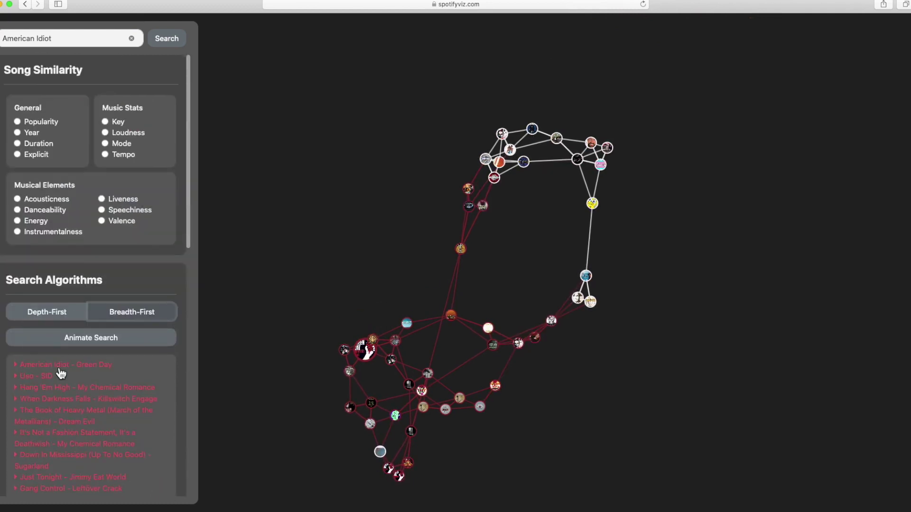
scroll(69, 376, "down", 2)
Expand The Book of Heavy Metal's details, then return the sidebar to the top
left_click(71, 370)
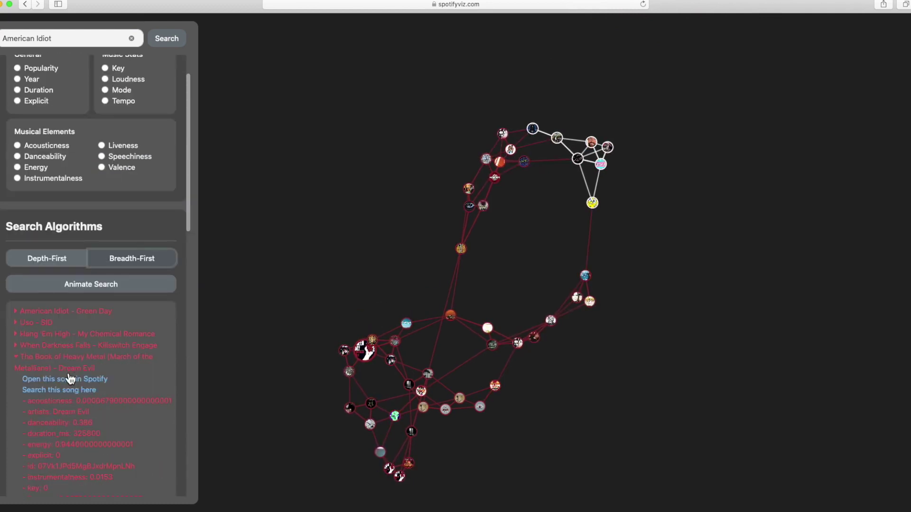
scroll(71, 372, "down", 5)
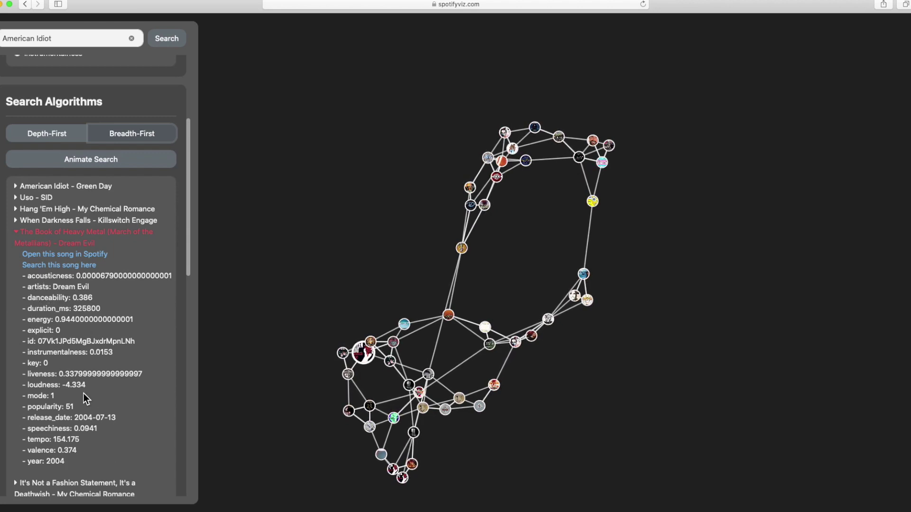
scroll(88, 380, "up", 5)
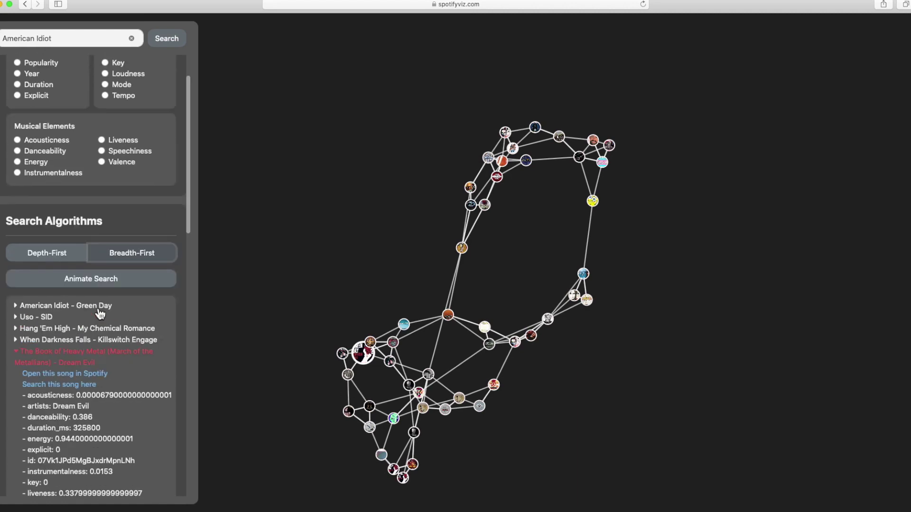
scroll(99, 313, "up", 3)
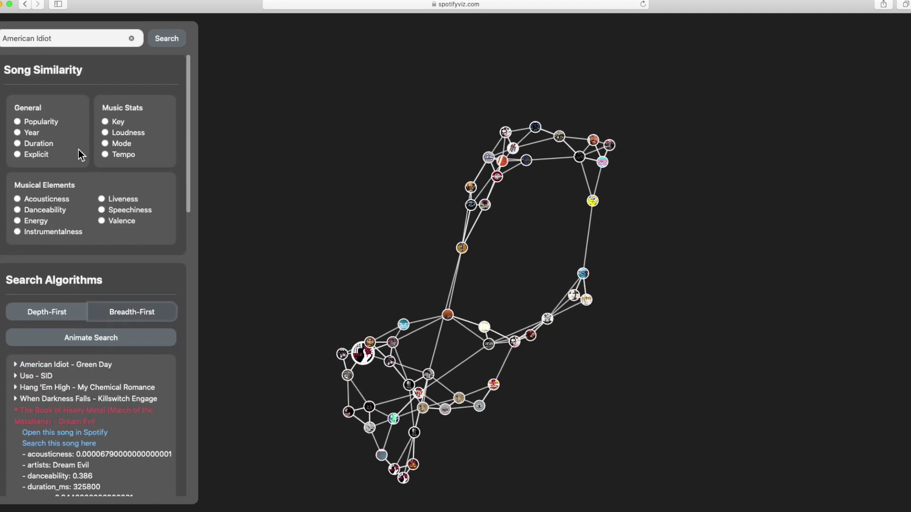
Colour nodes by Loudness, confirm American Idiot shows 100%, then recolour by Acousticness
scroll(412, 279, "up", 3)
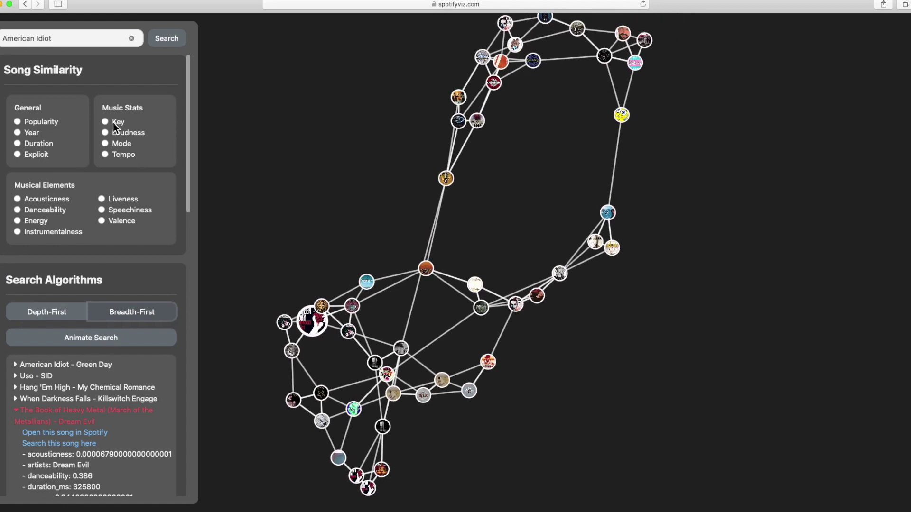
left_click(106, 132)
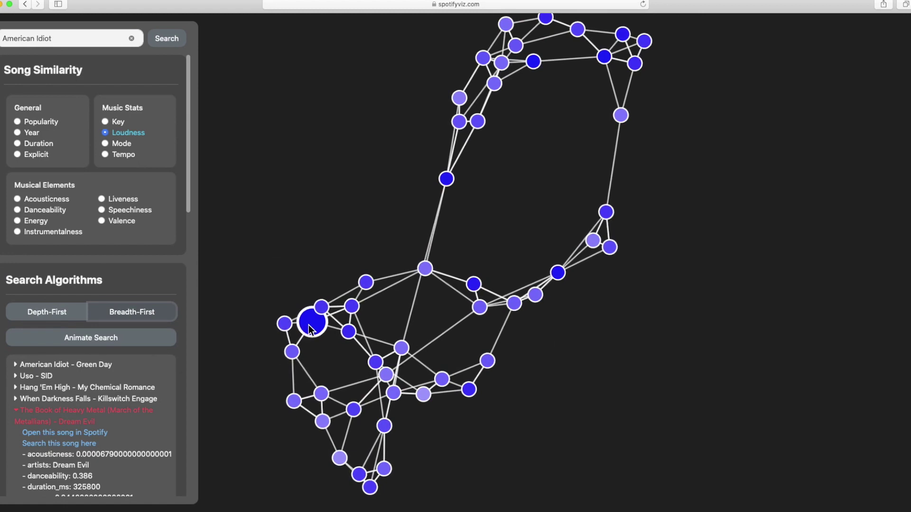
mouse_move(313, 330)
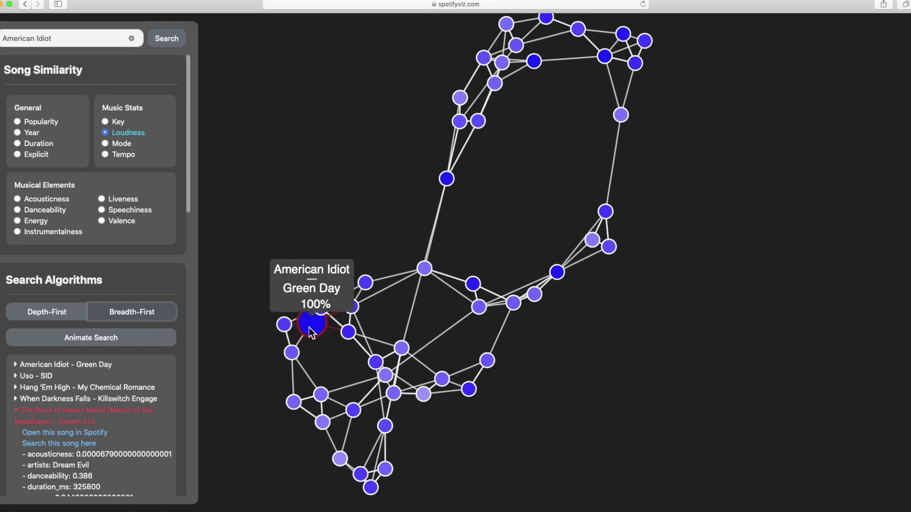
left_click(307, 328)
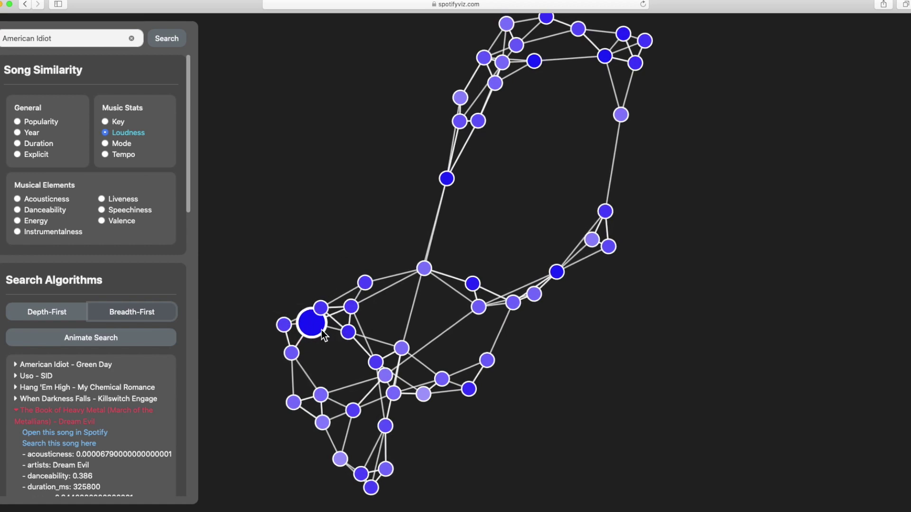
left_click(310, 326)
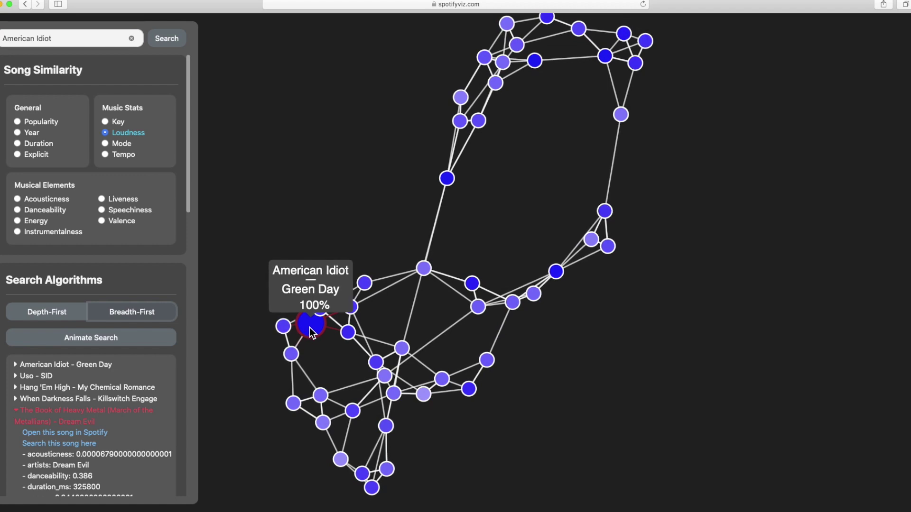
left_click(21, 201)
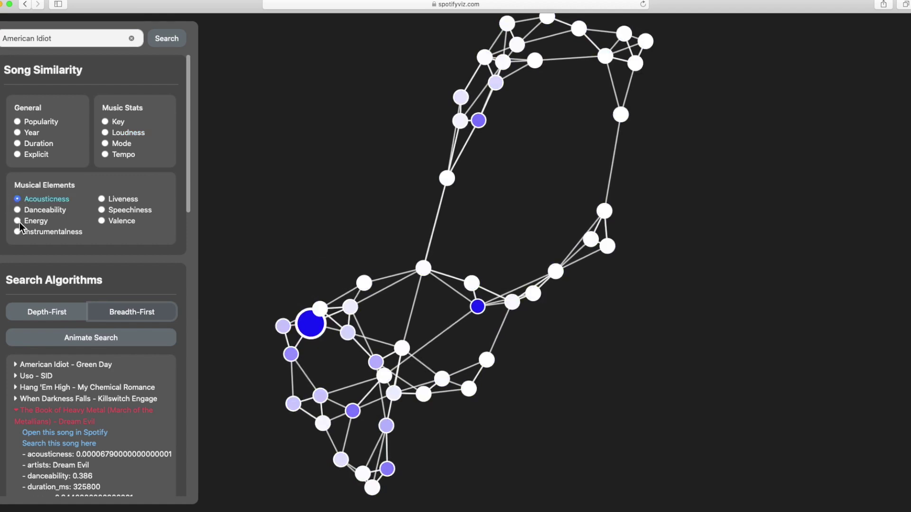
Colour the graph nodes by Explicit instead of Acousticness
left_click(18, 155)
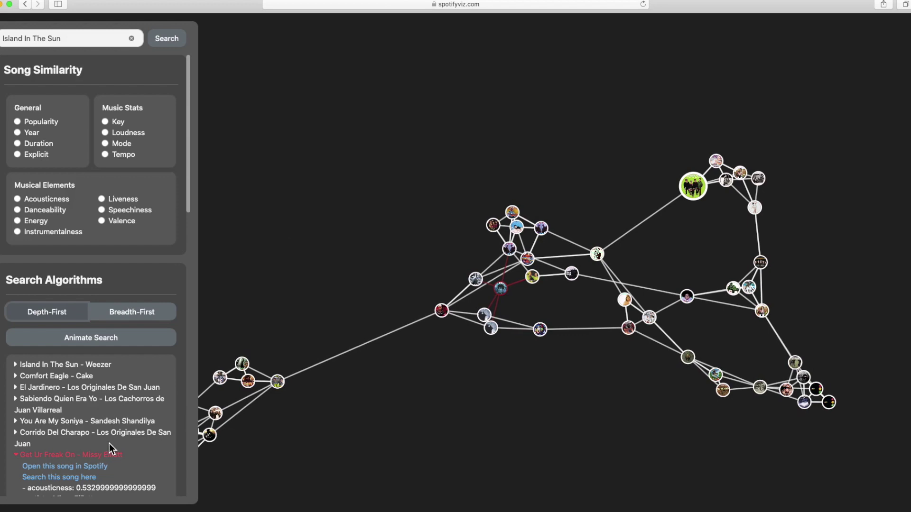
Collapse Get Ur Freak On, expand It's Been Awhile - Staind, and search it here
left_click(99, 455)
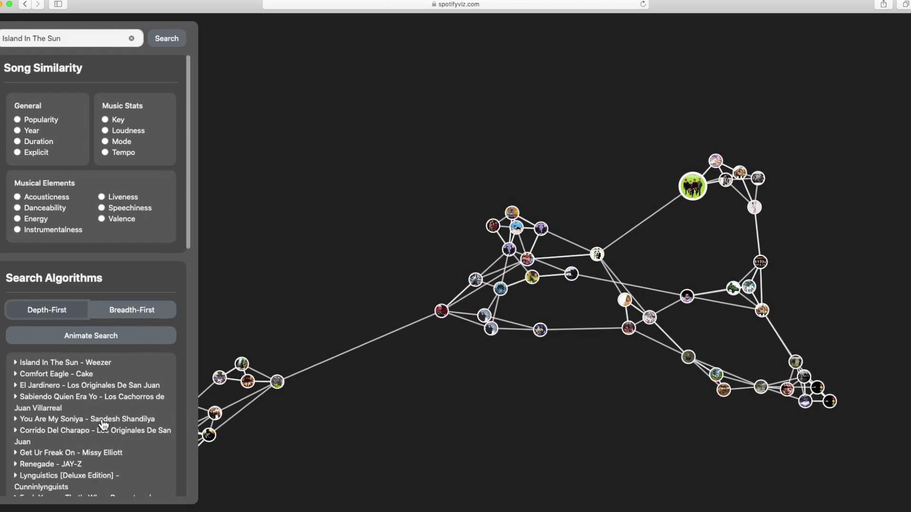
scroll(90, 347, "down", 5)
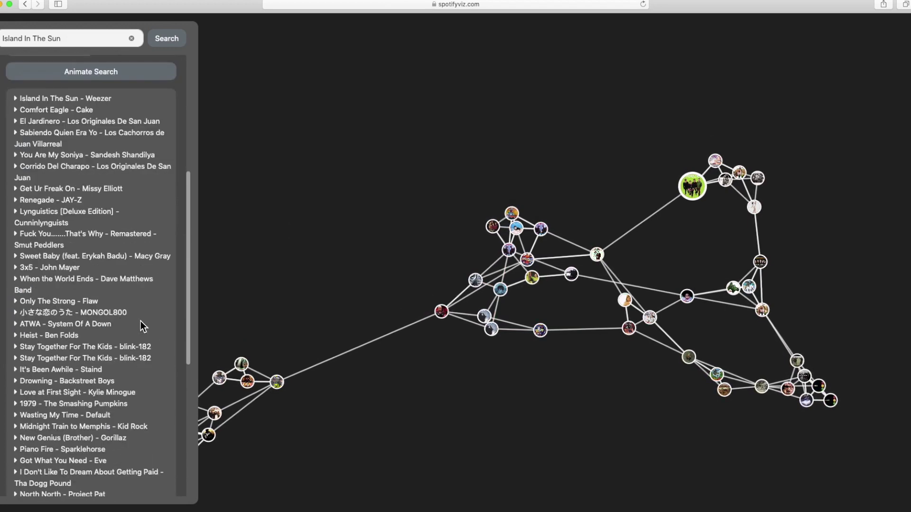
left_click(73, 371)
left_click(71, 393)
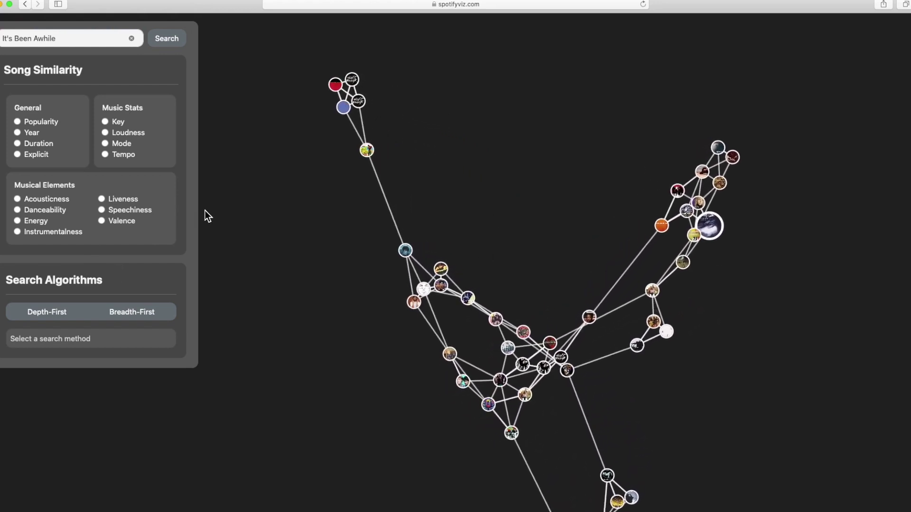
List depth-first results from It's Been Awhile and look up Mi Corazón Es Un Vagabundo online
left_click(61, 316)
scroll(101, 384, "down", 7)
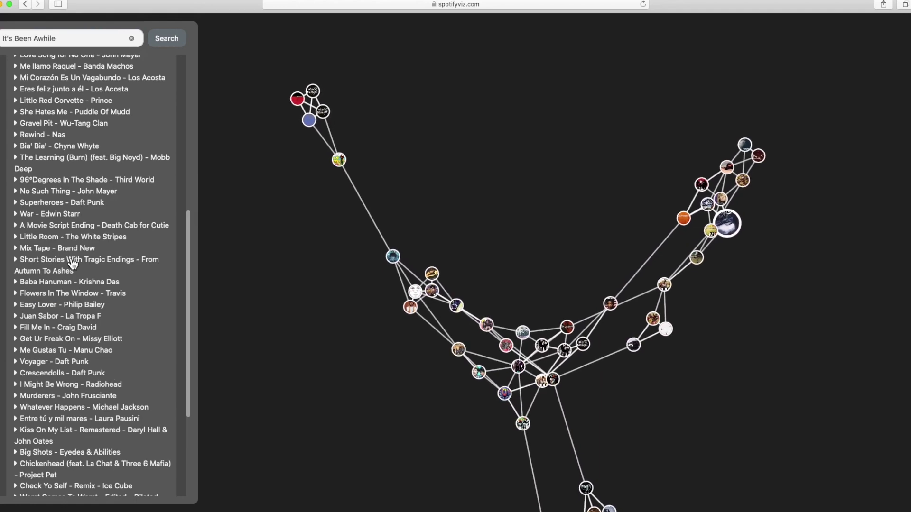
scroll(522, 313, "up", 10)
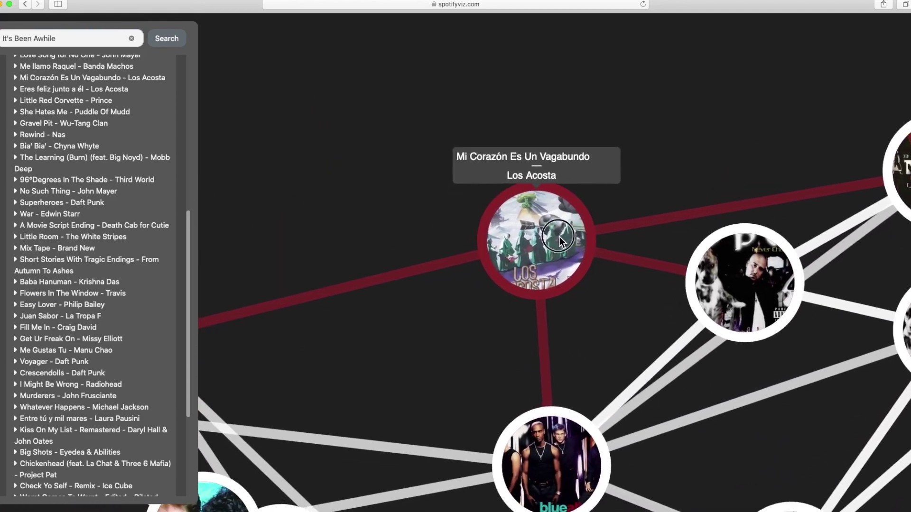
left_click(538, 238)
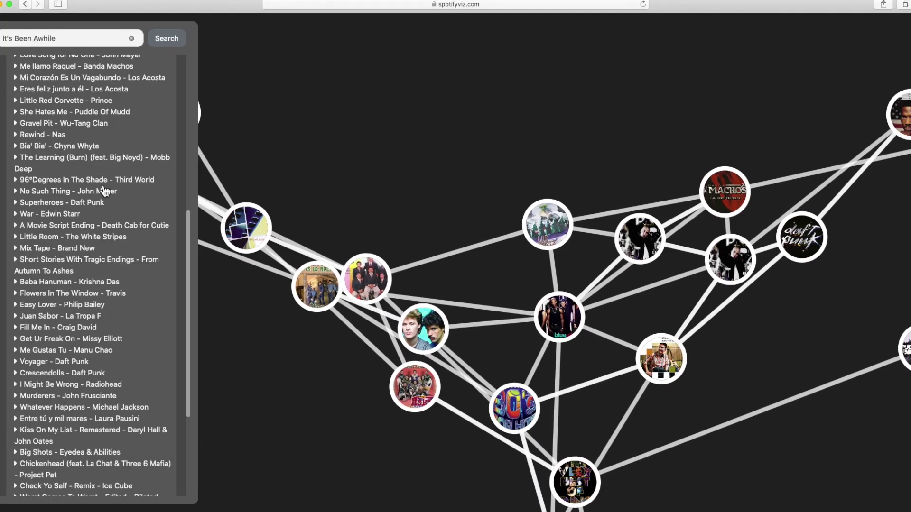
Expand Little Red Corvette - Prince to show its attributes and red-marked path
scroll(136, 189, "up", 10)
scroll(77, 175, "down", 2)
scroll(75, 309, "down", 3)
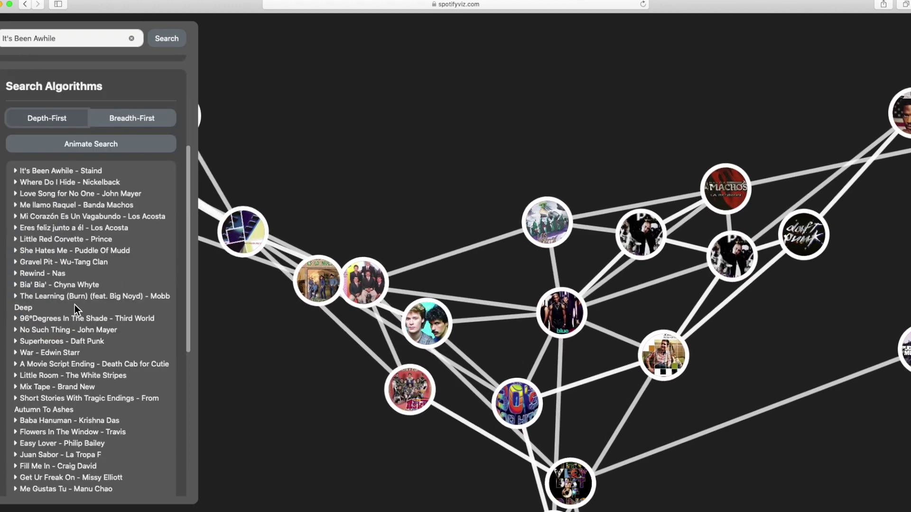
left_click(61, 239)
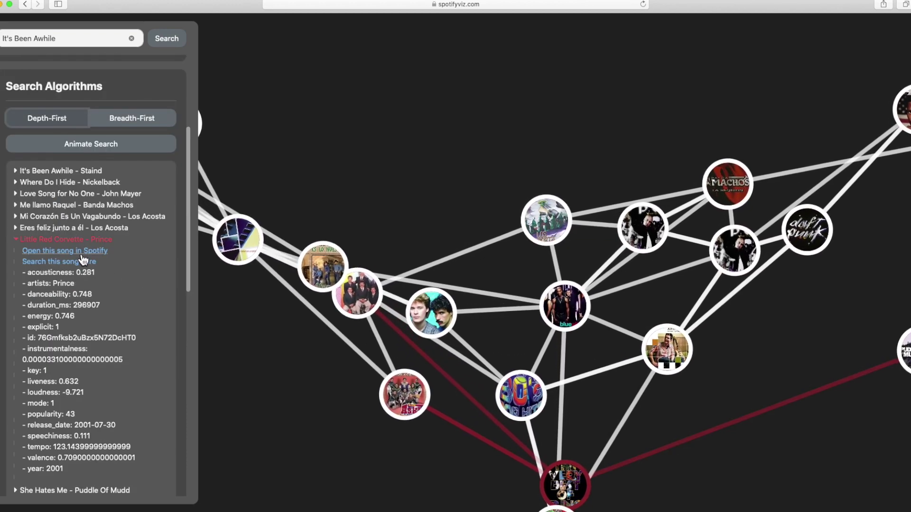